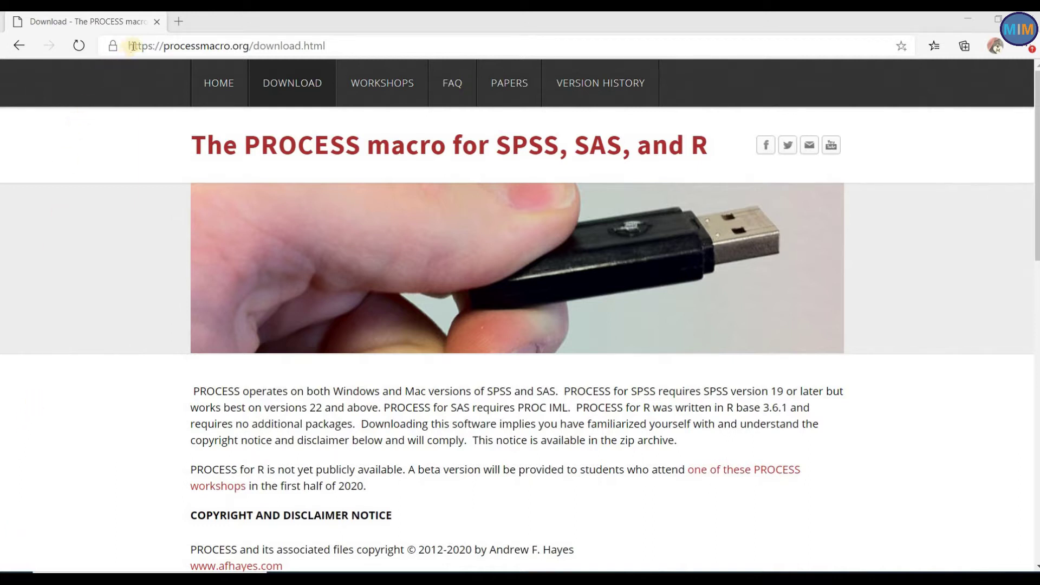
# - Reload the PROCESS page, download processv35.zip, and open the archive in WinRAR
pyautogui.click(216, 44)
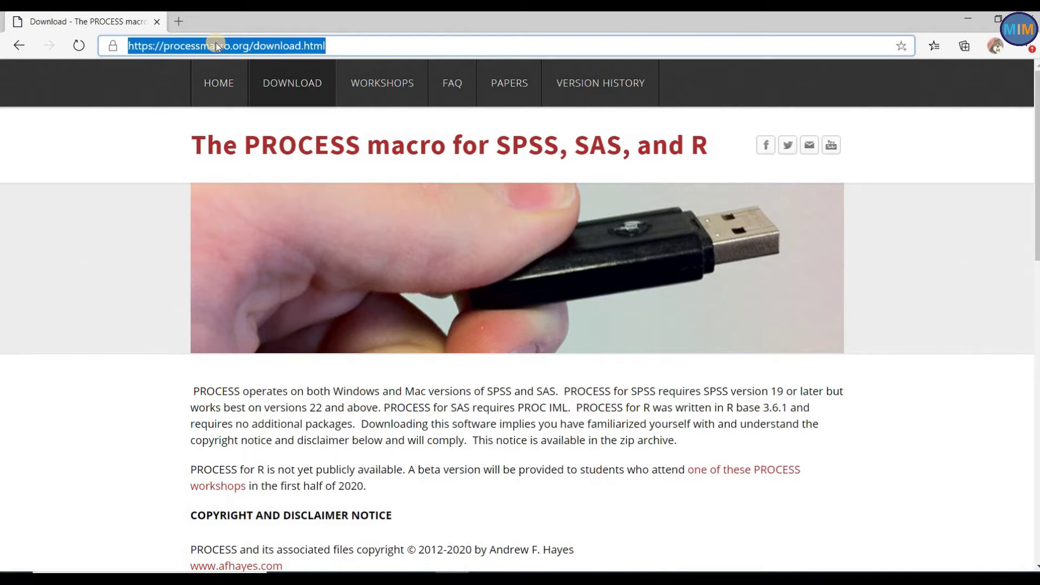
pyautogui.press('Return')
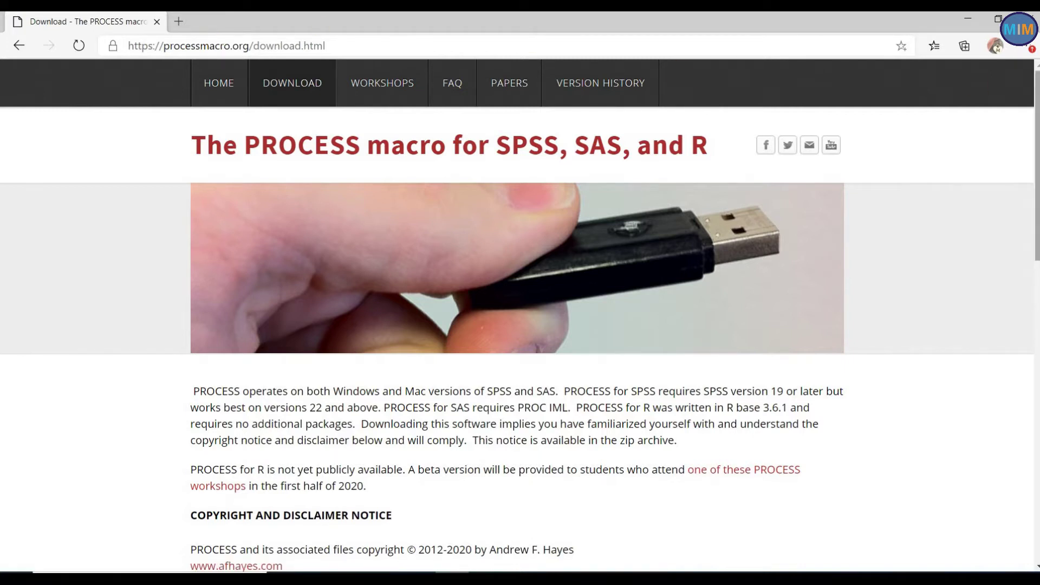
pyautogui.moveTo(1037, 130); pyautogui.dragTo(1035, 403)
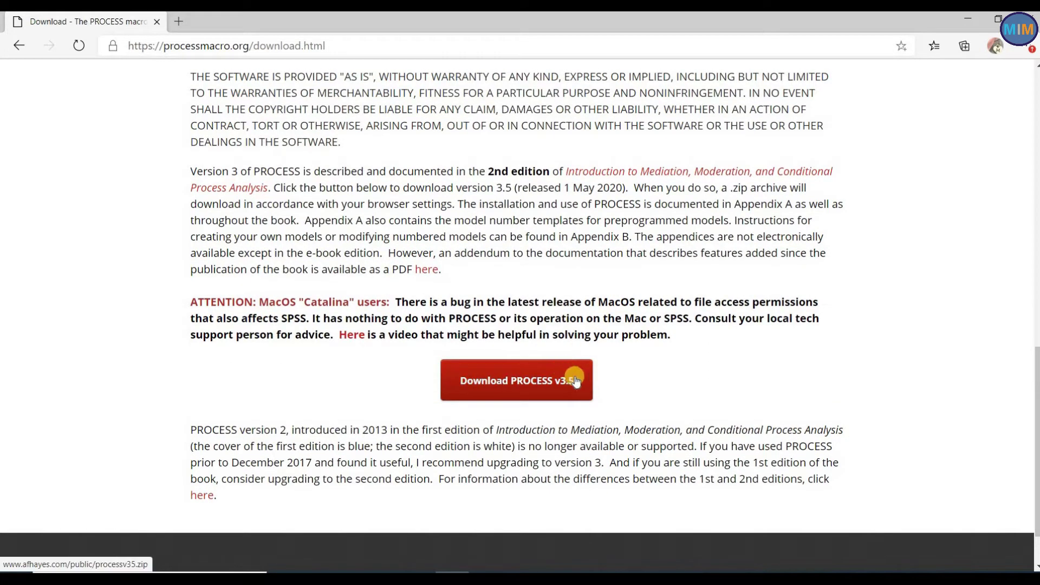
pyautogui.click(580, 387)
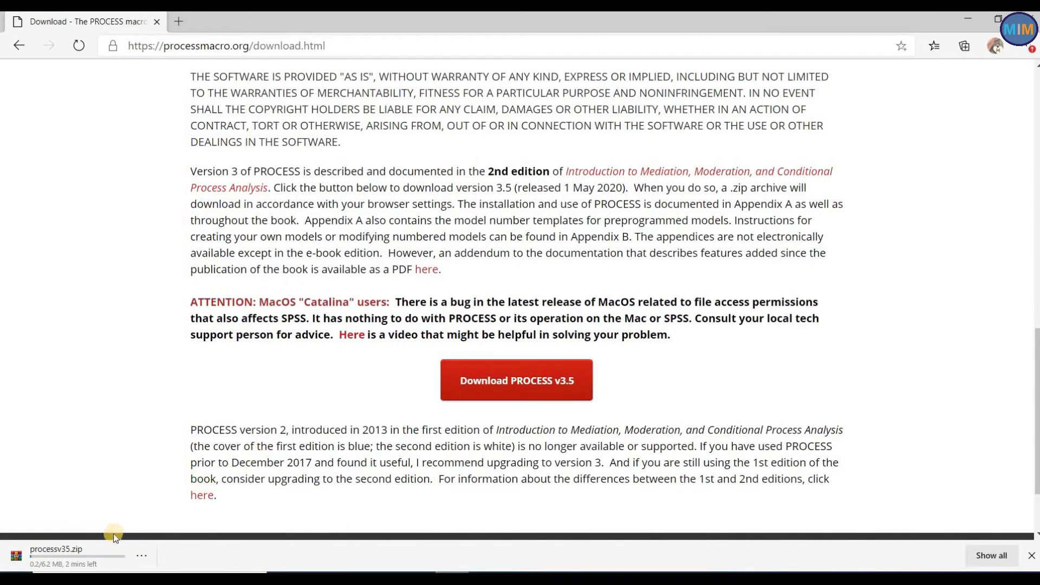
pyautogui.click(101, 553)
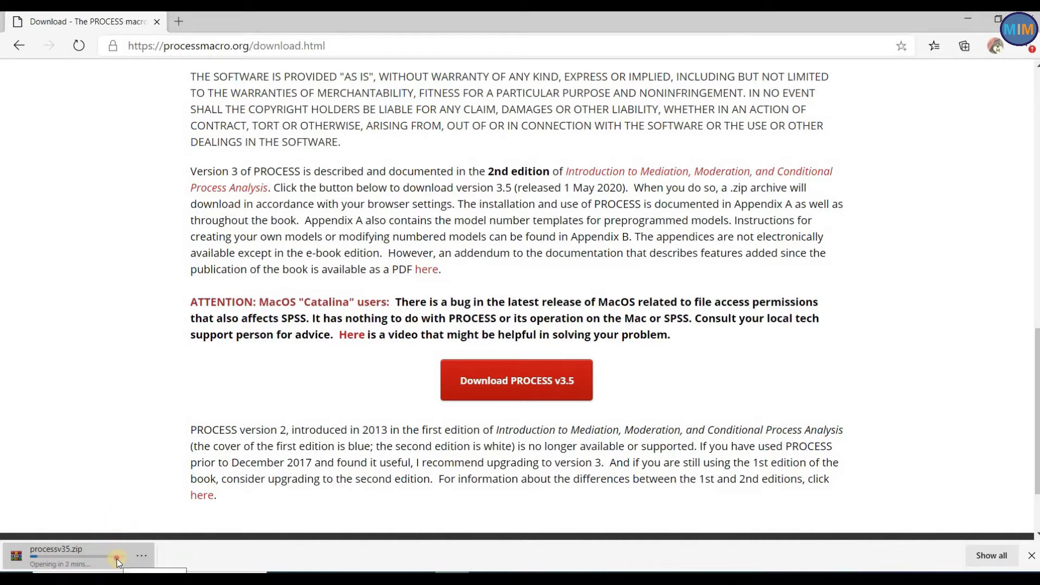
pyautogui.click(116, 557)
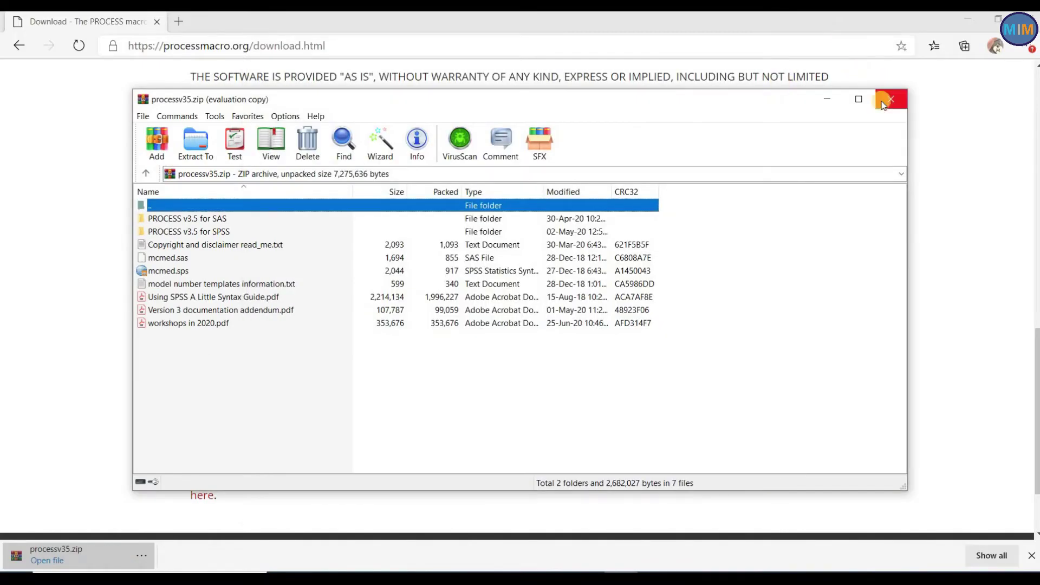
# - Extract processv35.zip to the Desktop using WinRAR's Extract To with the window maximized
pyautogui.click(858, 99)
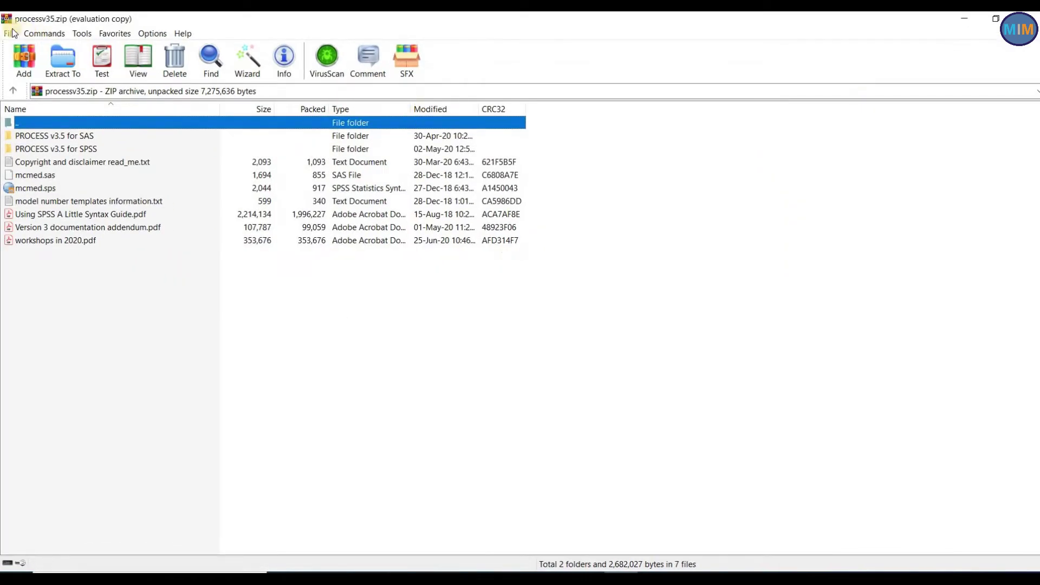
pyautogui.click(64, 56)
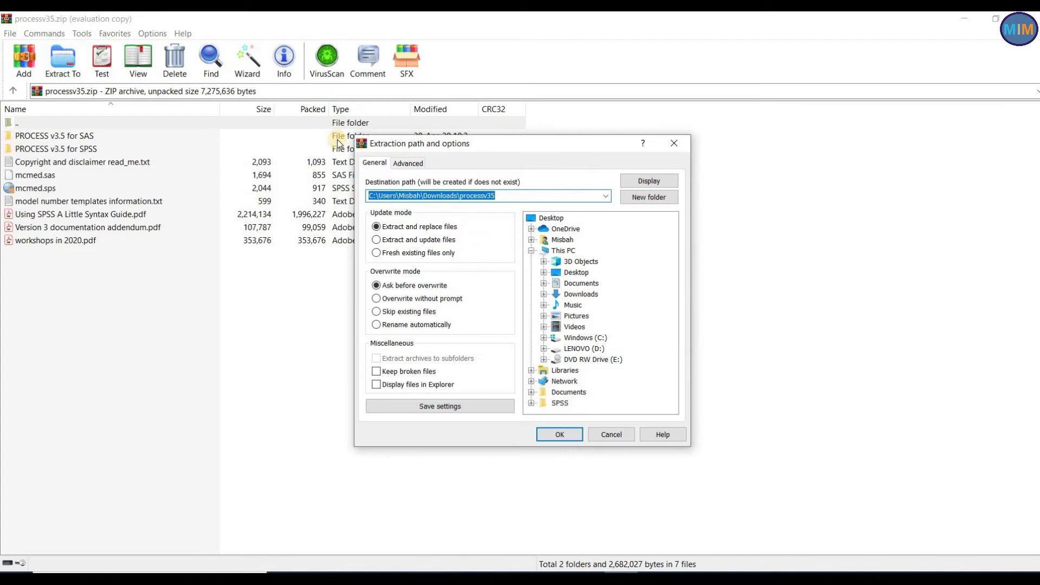
pyautogui.click(576, 272)
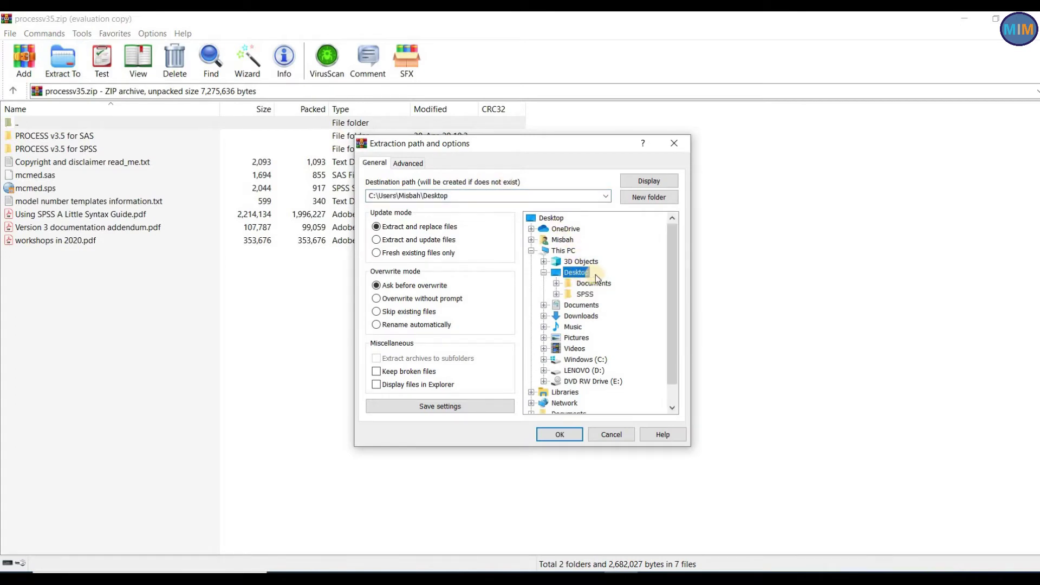
pyautogui.click(563, 433)
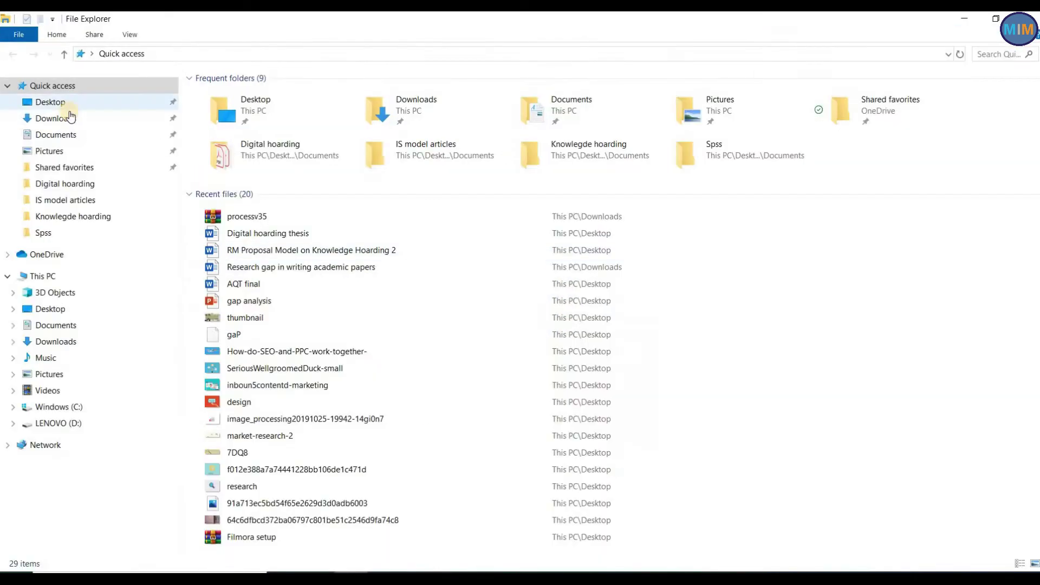
pyautogui.click(67, 116)
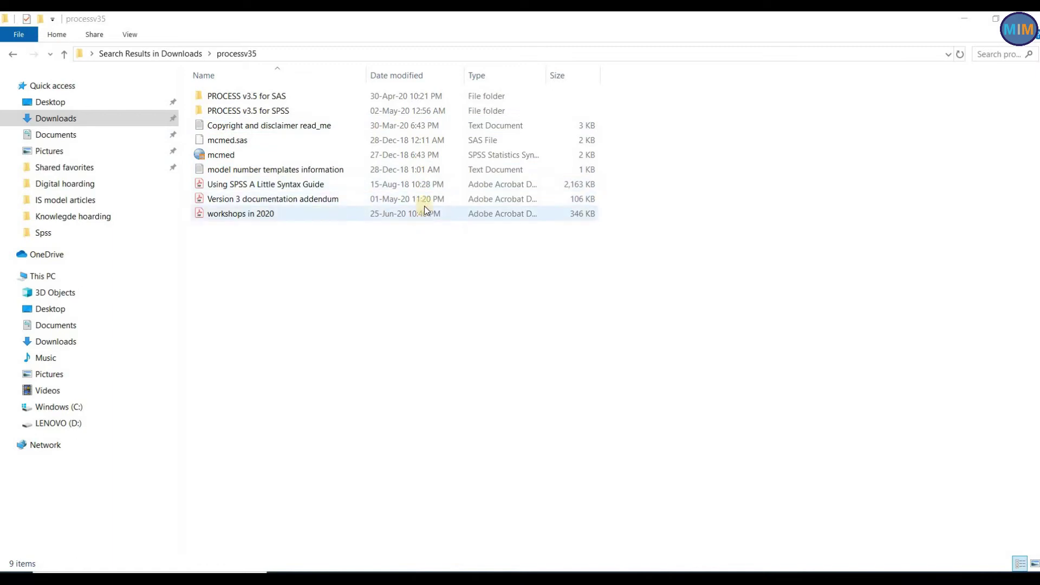
# - Go into PROCESS v3.5 for SPSS, then its Custom dialog builder file folder
pyautogui.doubleClick(453, 110)
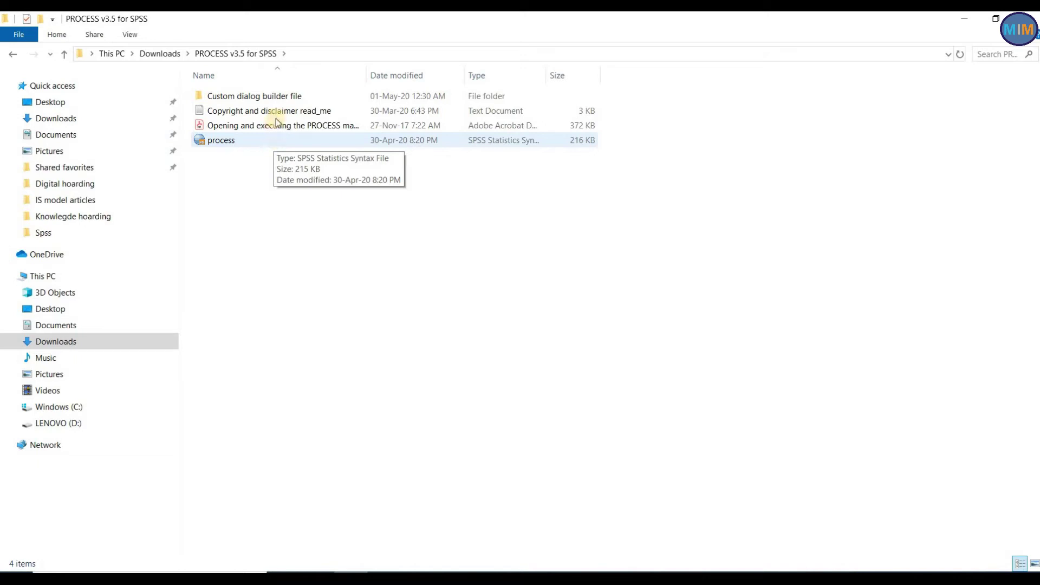
pyautogui.doubleClick(283, 98)
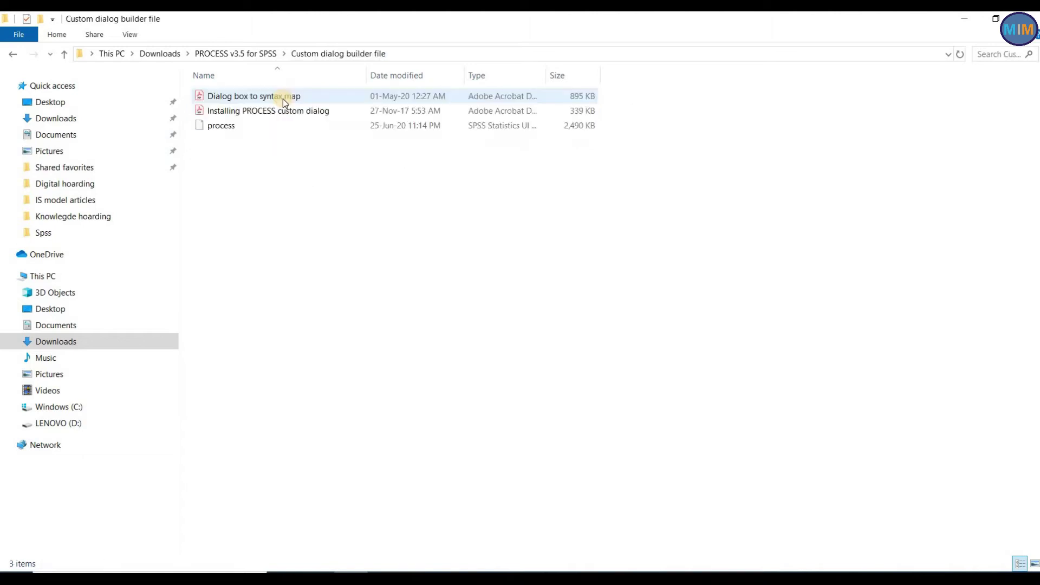
# - Copy the process custom dialog file into Downloads, then return to SPSS with YT.sav
pyautogui.rightClick(260, 128)
pyautogui.click(243, 132)
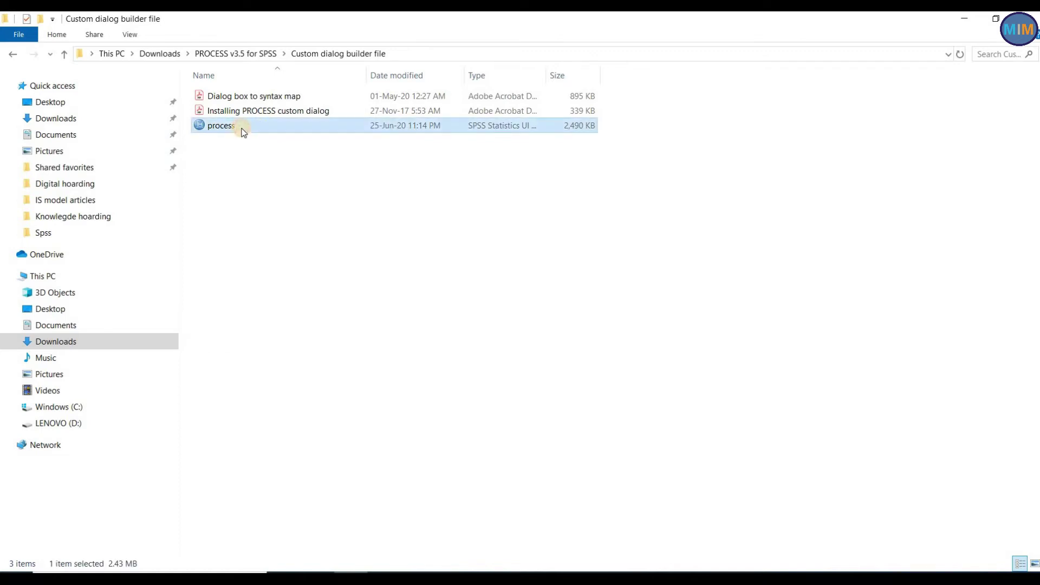
pyautogui.rightClick(243, 132)
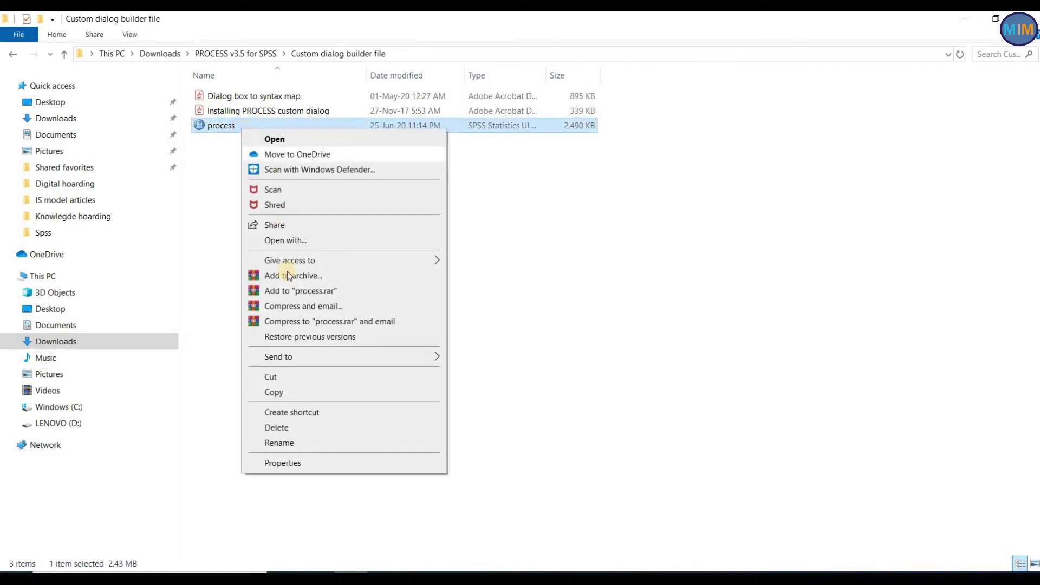
pyautogui.click(291, 391)
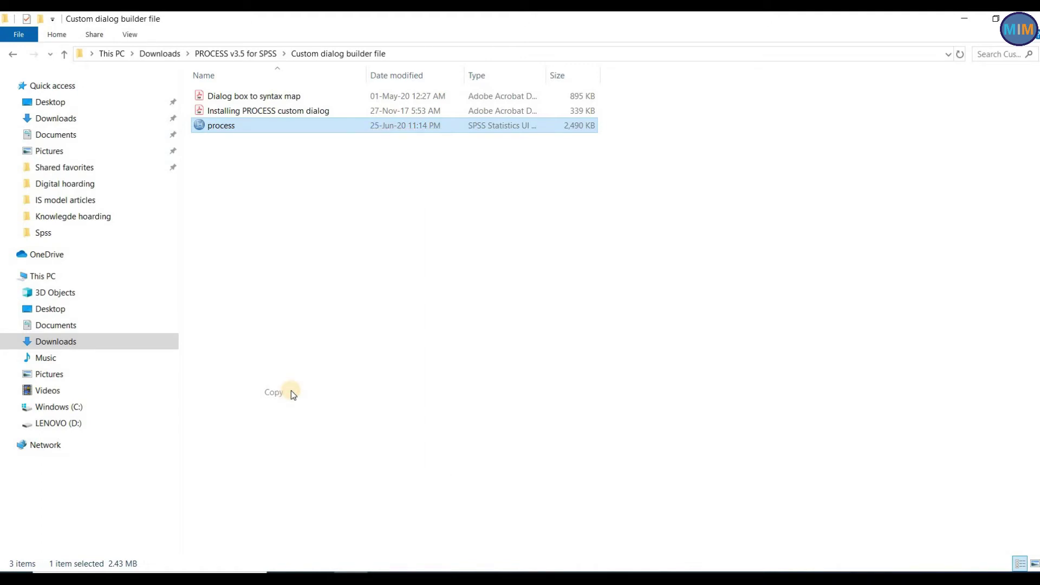
pyautogui.click(87, 119)
pyautogui.rightClick(963, 115)
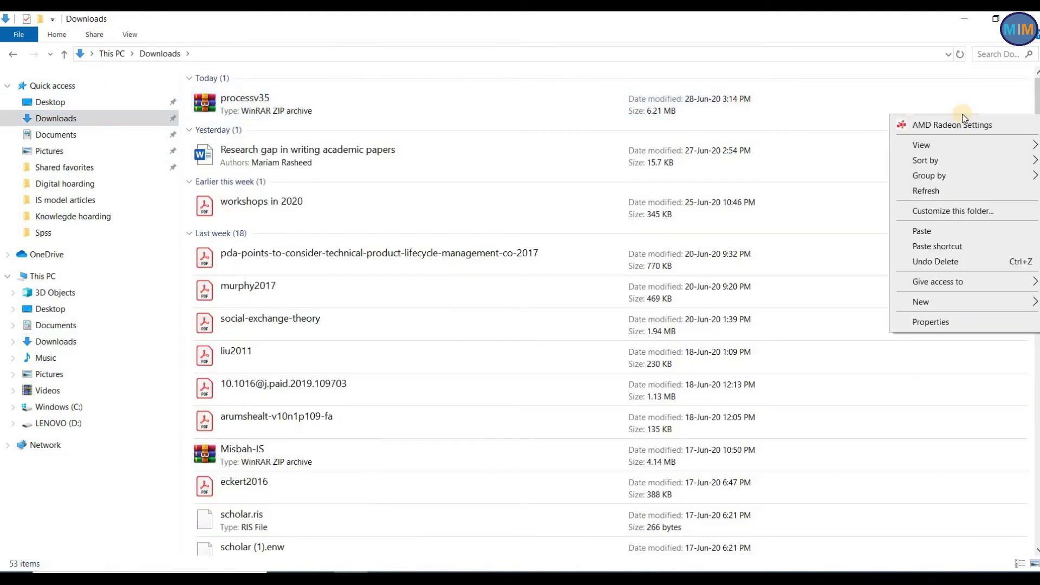
pyautogui.click(922, 234)
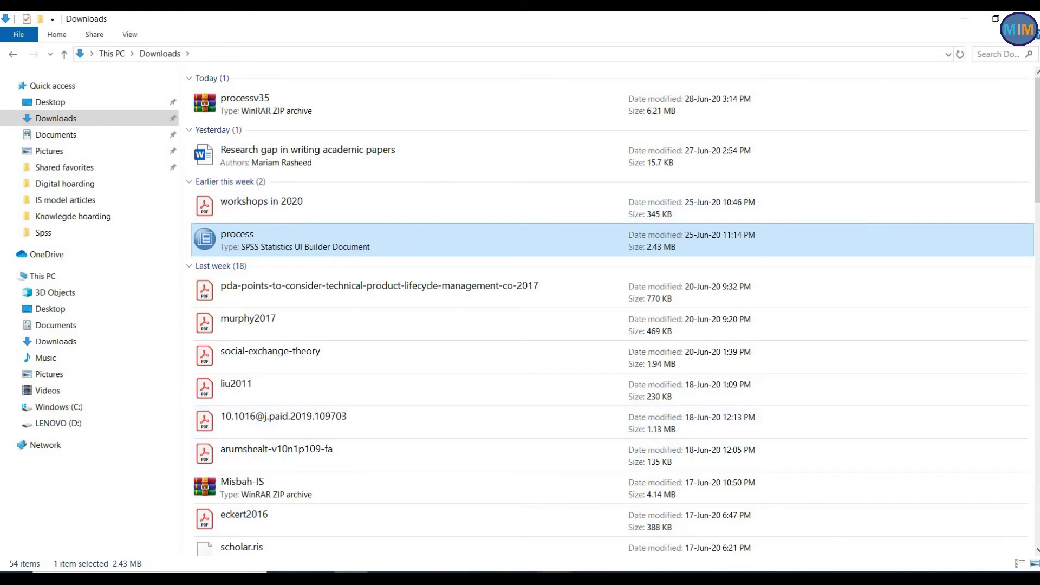
pyautogui.click(587, 528)
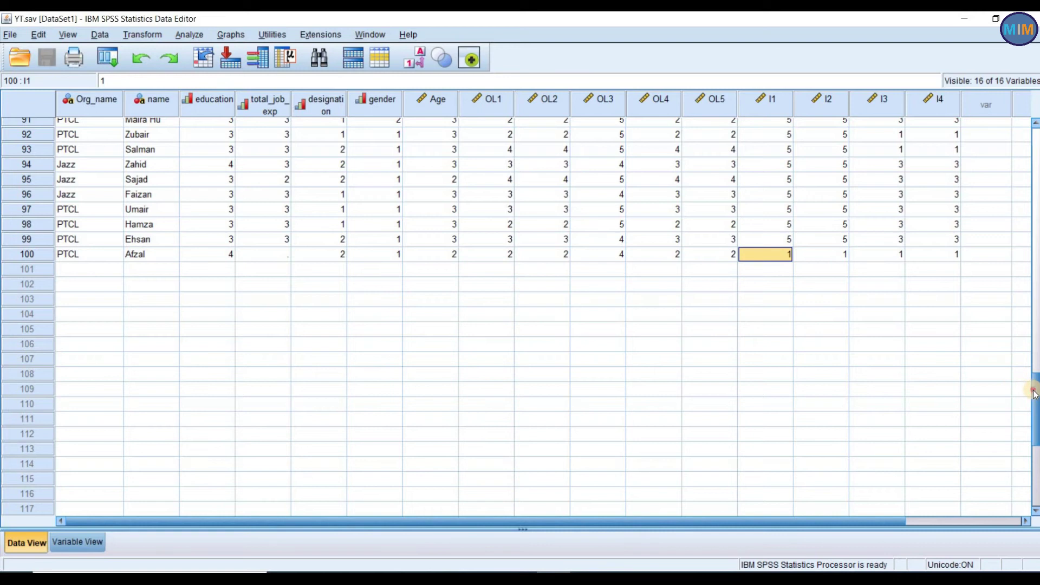
# - Install process.spd from Downloads via Extensions > Utilities > Install Custom Dialog (Compatibility mode)
pyautogui.moveTo(1033, 391); pyautogui.dragTo(1035, 123)
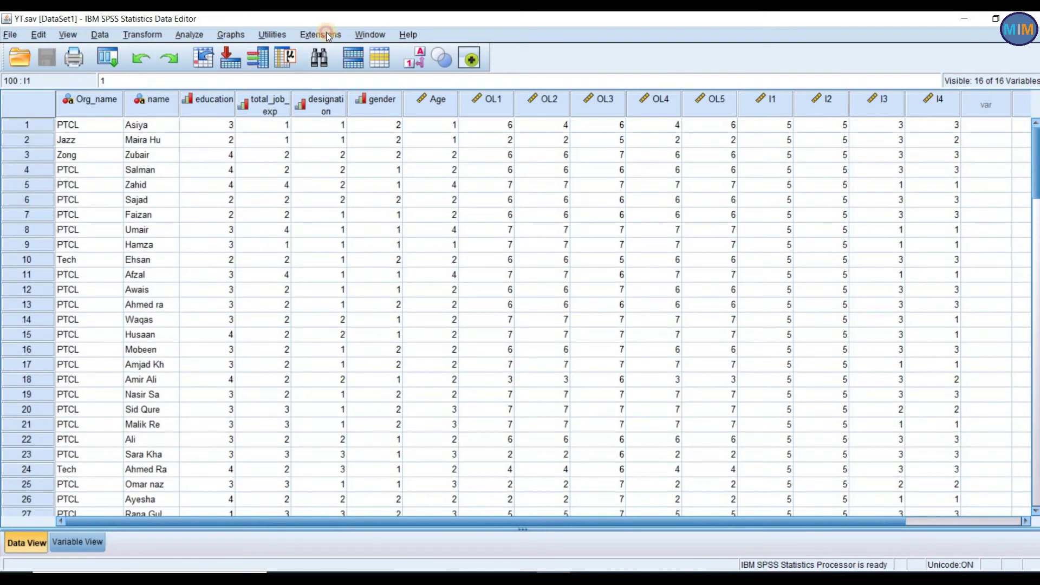
pyautogui.click(327, 35)
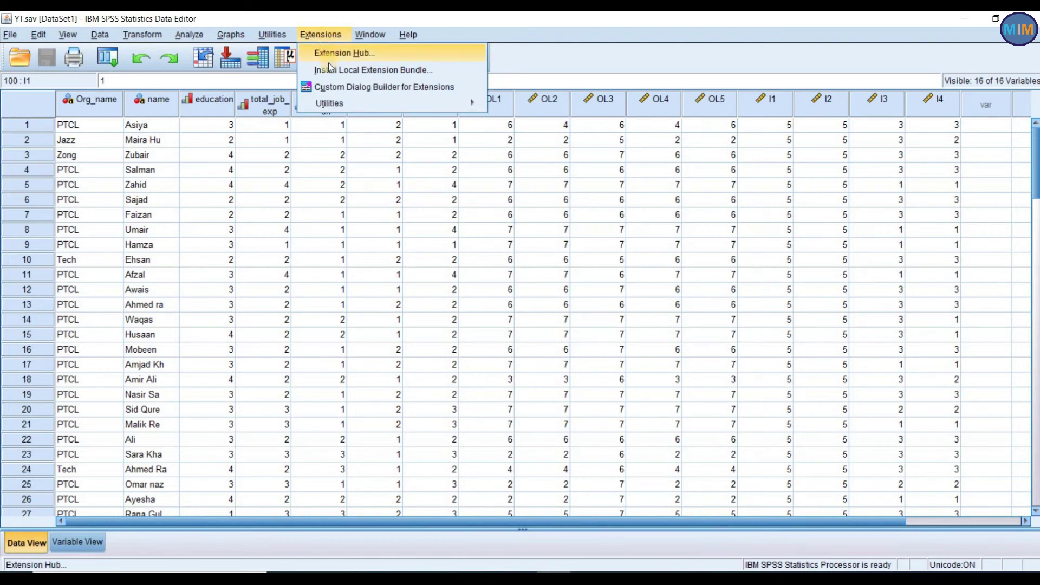
pyautogui.moveTo(333, 106)
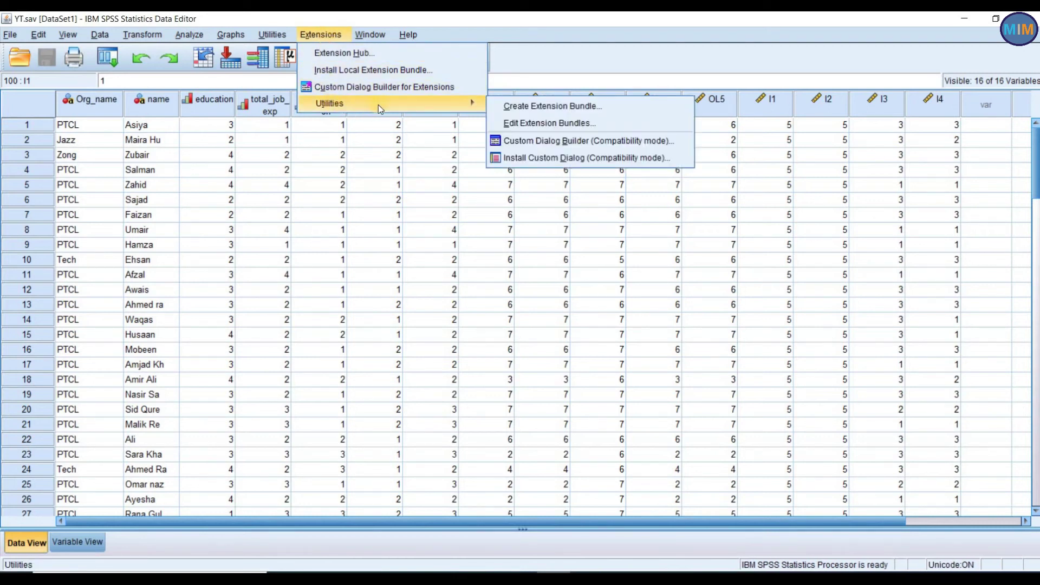
pyautogui.click(533, 161)
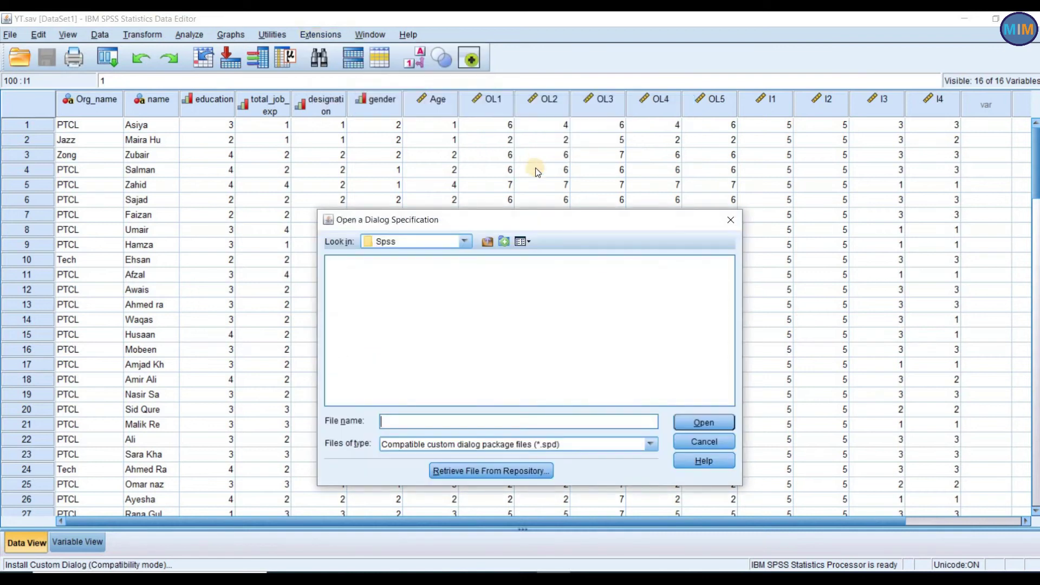
pyautogui.click(467, 243)
pyautogui.moveTo(469, 317); pyautogui.dragTo(468, 256)
pyautogui.click(398, 342)
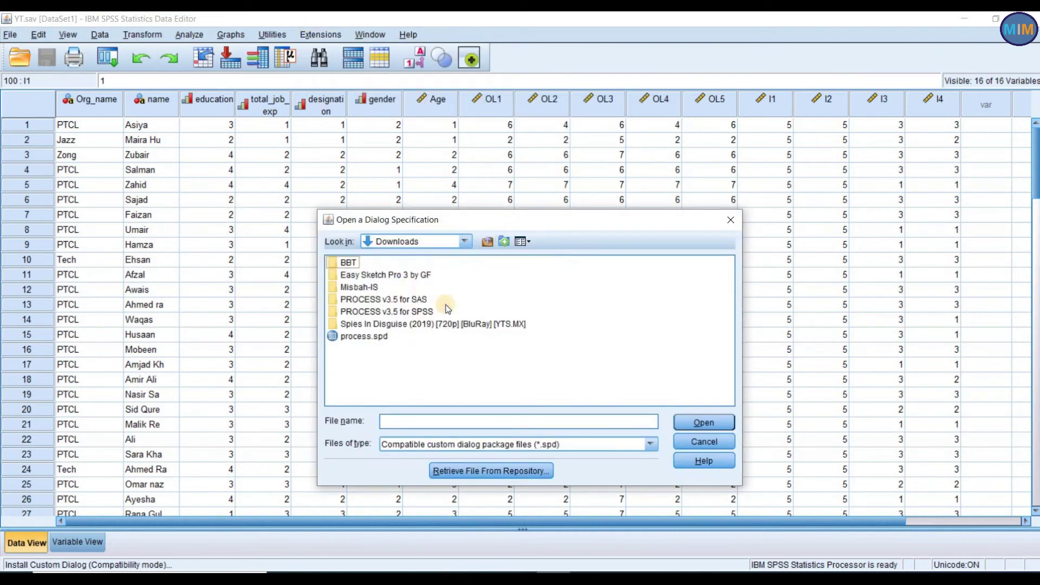
pyautogui.click(384, 339)
pyautogui.click(713, 424)
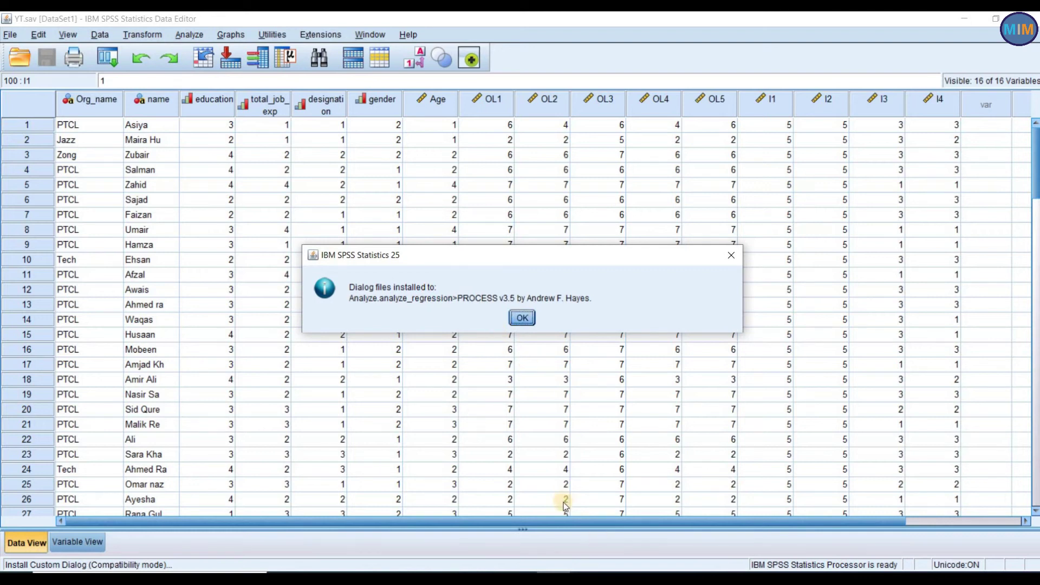
pyautogui.press('Return')
pyautogui.click(278, 35)
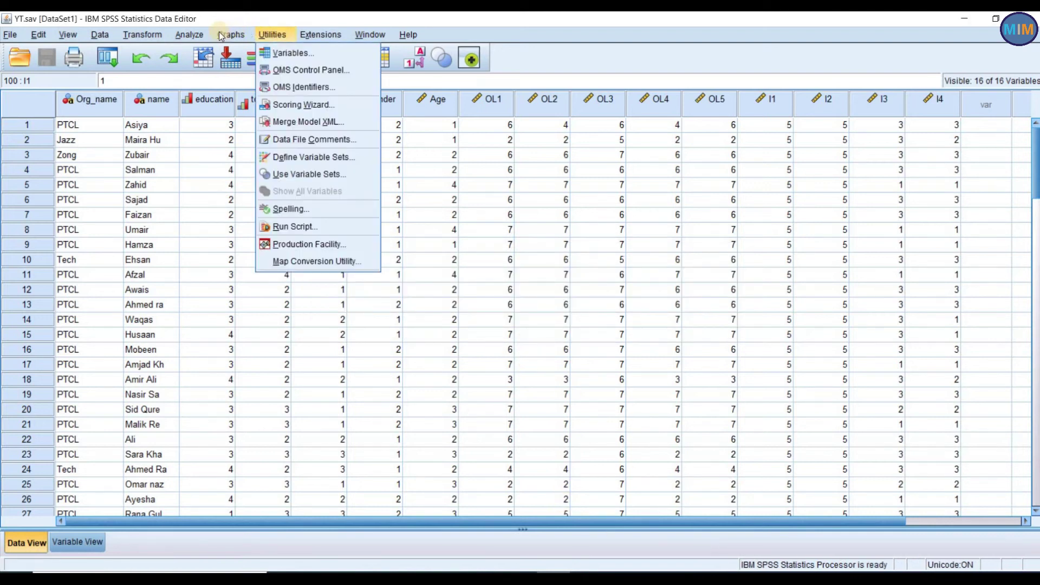
# - Launch PROCESS v3.5 by Andrew F. Hayes from Analyze > Regression, showing Model 1 defaults
pyautogui.moveTo(193, 33)
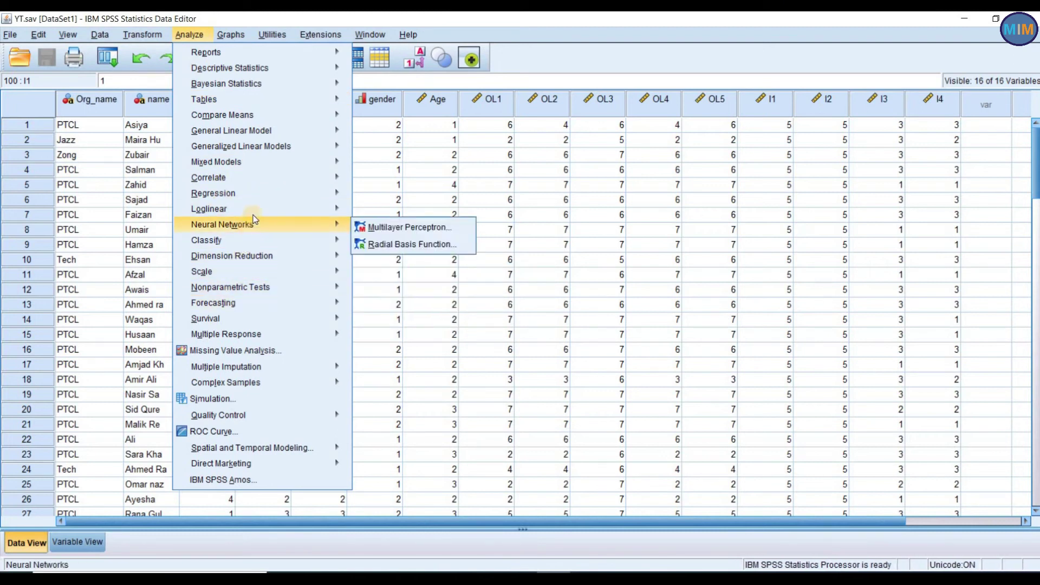
pyautogui.moveTo(265, 194)
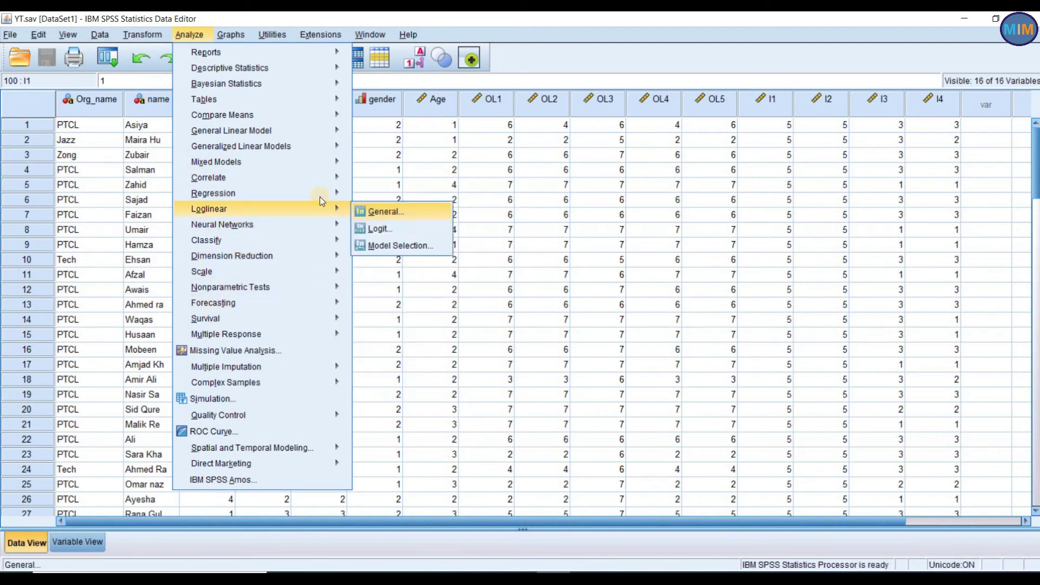
pyautogui.moveTo(328, 192)
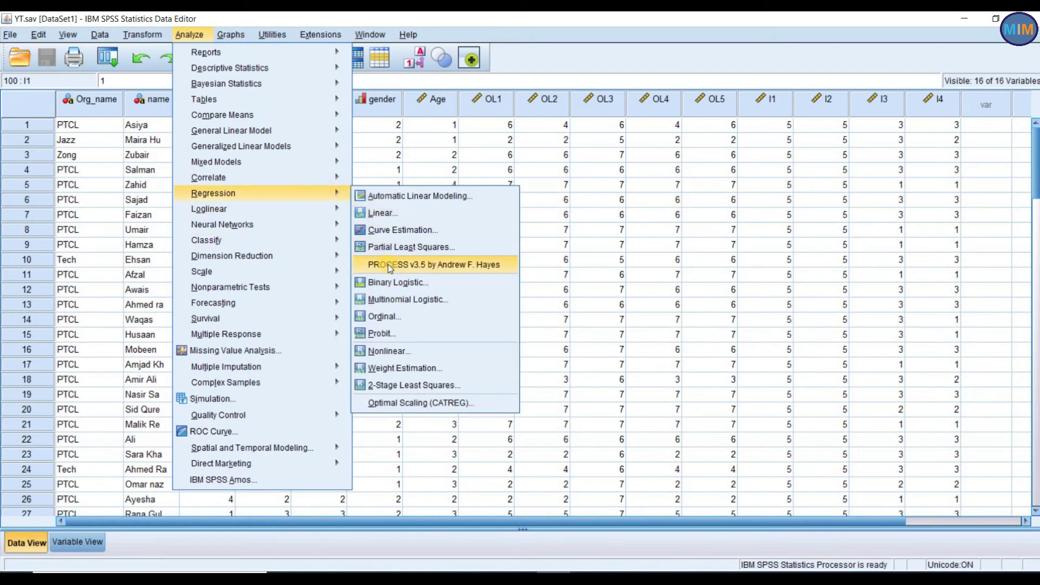
pyautogui.click(508, 265)
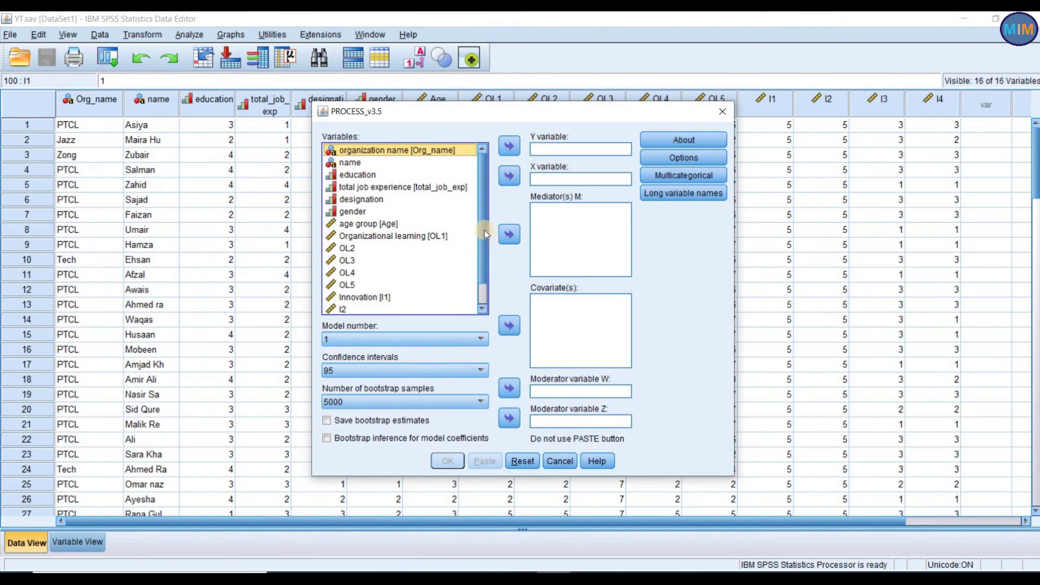
pyautogui.click(484, 245)
pyautogui.moveTo(484, 245)
pyautogui.mouseDown()
pyautogui.moveTo(485, 258)
pyautogui.moveTo(483, 207)
pyautogui.mouseUp()
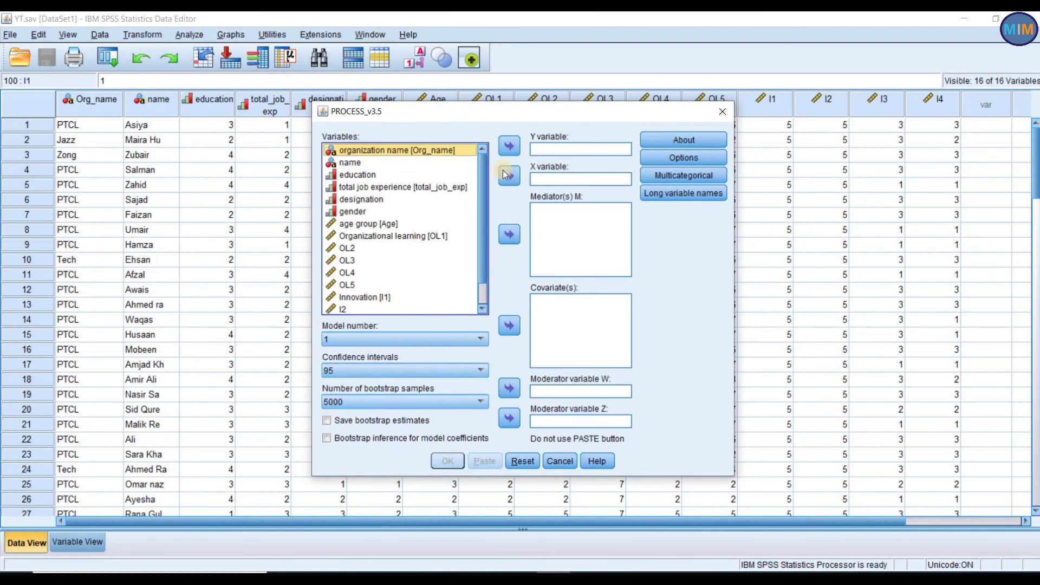